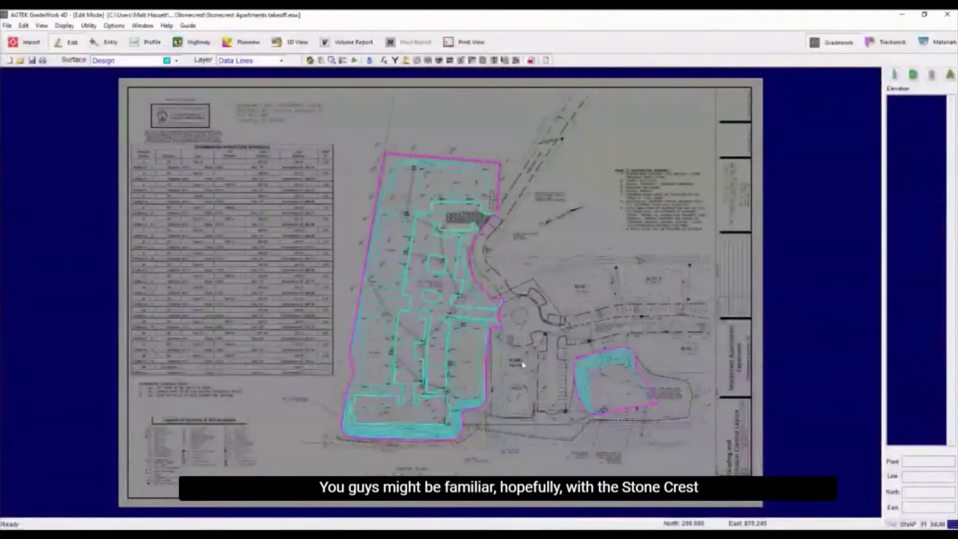
Zoom in on the club house and pool area of the Stonecrest Apartments plan sheet.
{"action": "scroll", "coordinate": [523, 365], "scroll_direction": "up", "scroll_amount": 5}
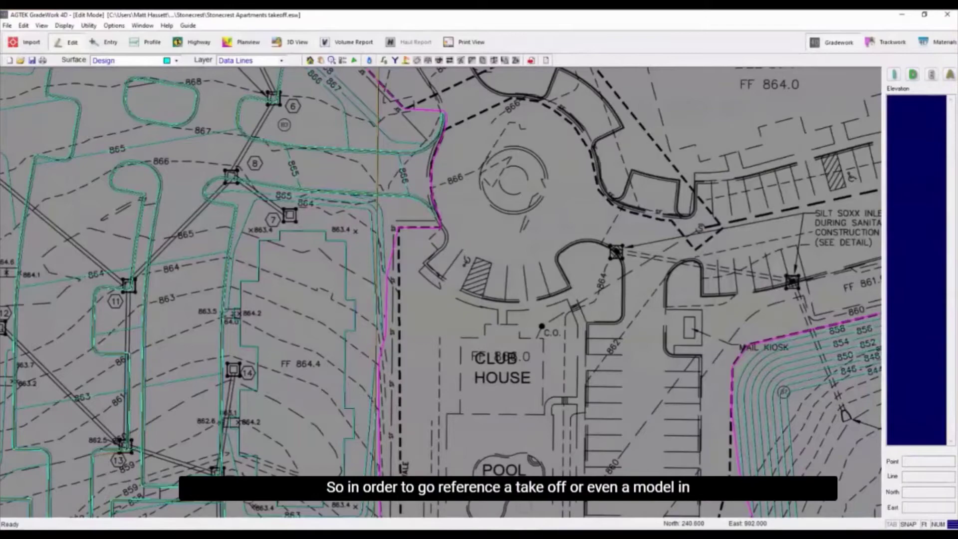
In Google Earth Pro, zoom in on Stonecrest Ln around the roundabout and pool.
{"action": "key", "text": "alt+Tab"}
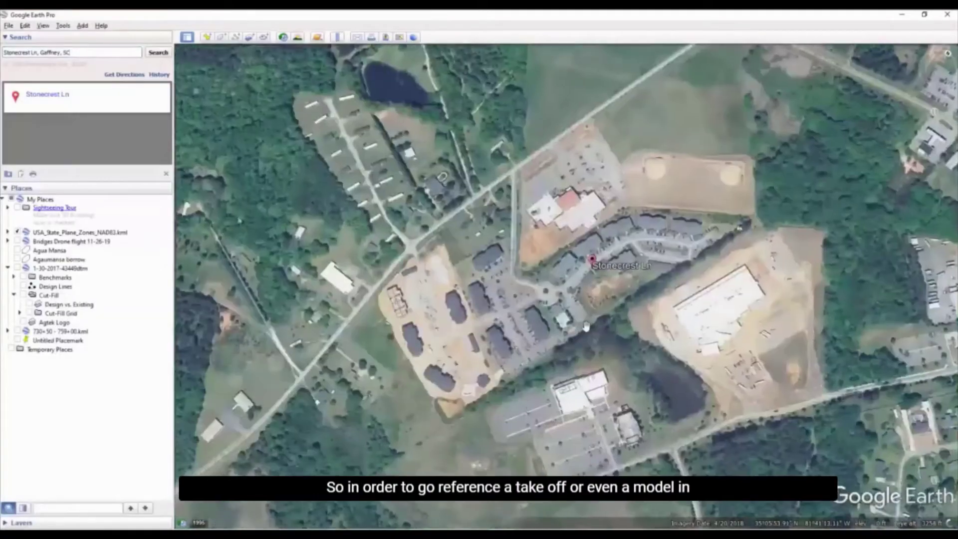
{"action": "scroll", "coordinate": [586, 327], "scroll_direction": "up", "scroll_amount": 5}
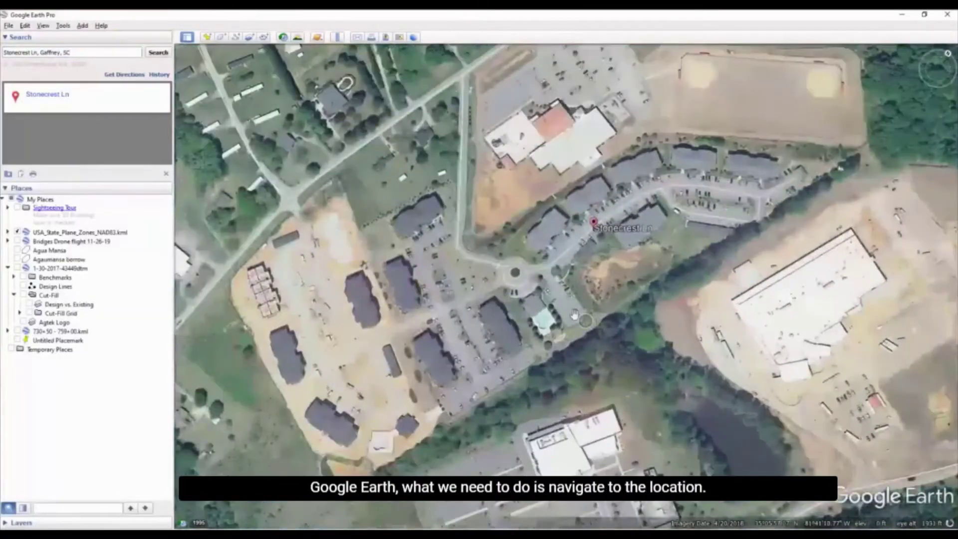
{"action": "scroll", "coordinate": [567, 302], "scroll_direction": "up", "scroll_amount": 1}
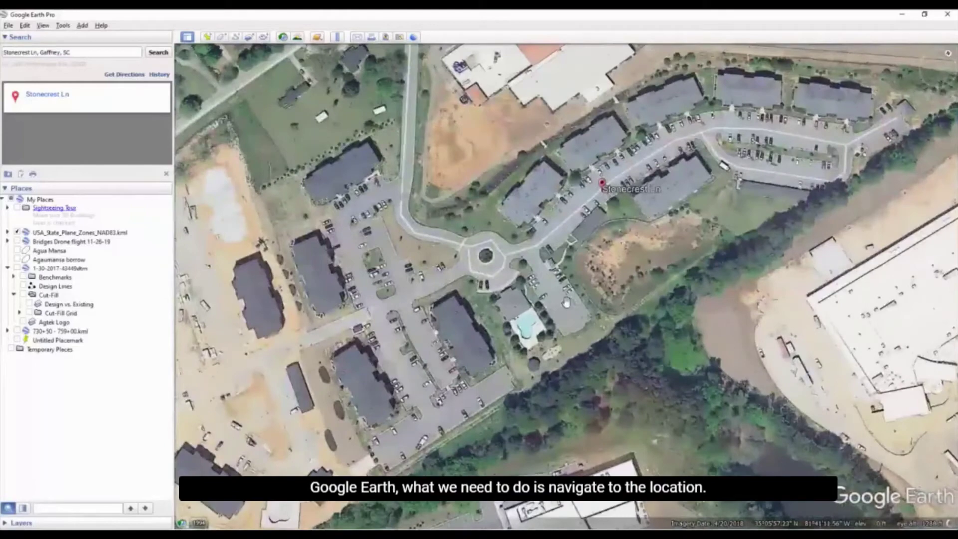
{"action": "scroll", "coordinate": [567, 302], "scroll_direction": "up", "scroll_amount": 3}
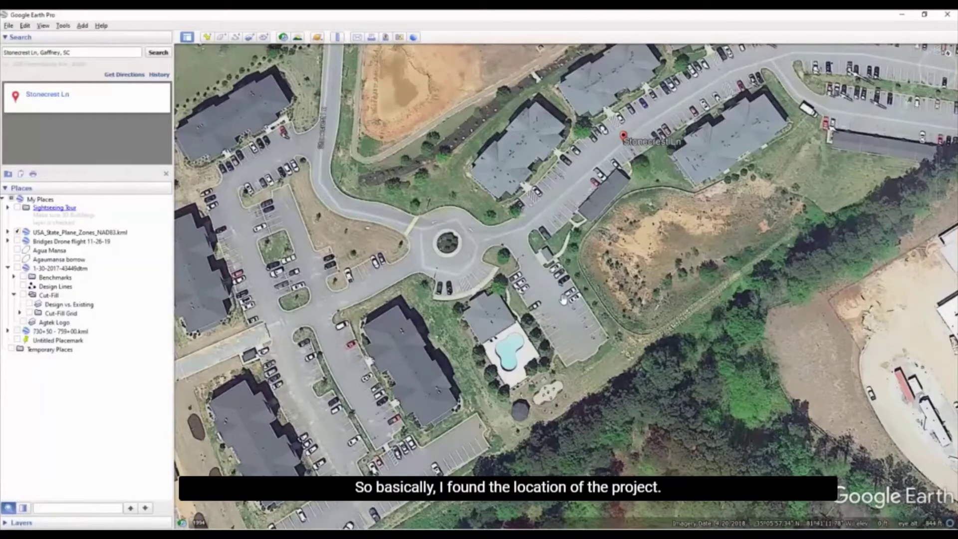
{"action": "scroll", "coordinate": [563, 299], "scroll_direction": "up", "scroll_amount": 2}
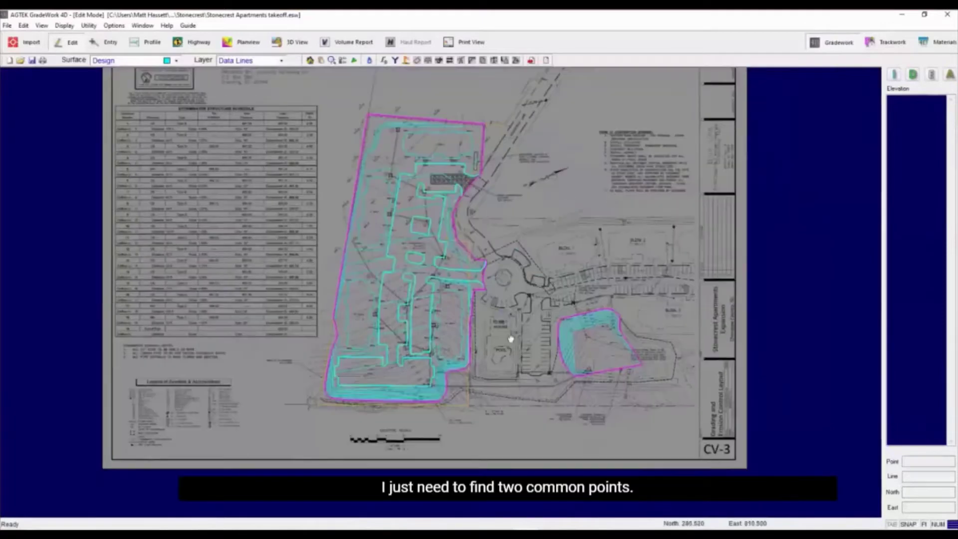
Zoom to the club house and read the coordinates of the mail kiosk pad corner and curb corner.
{"action": "scroll", "coordinate": [511, 339], "scroll_direction": "up", "scroll_amount": 5}
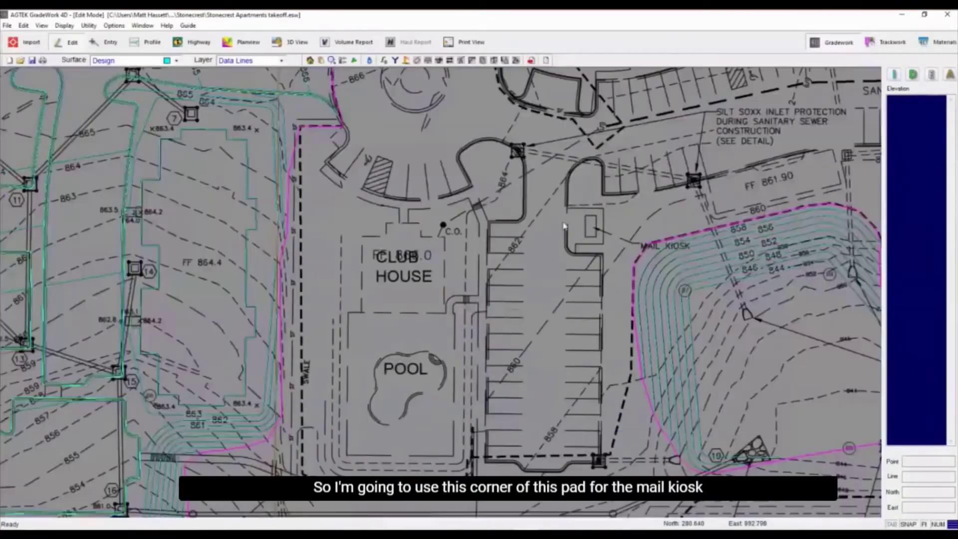
{"action": "left_click", "coordinate": [601, 212]}
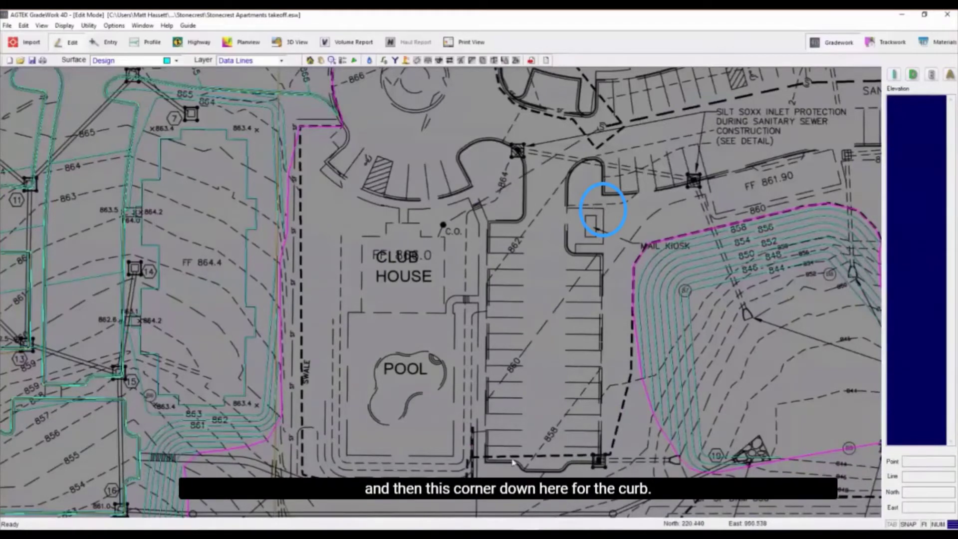
{"action": "left_click", "coordinate": [483, 465]}
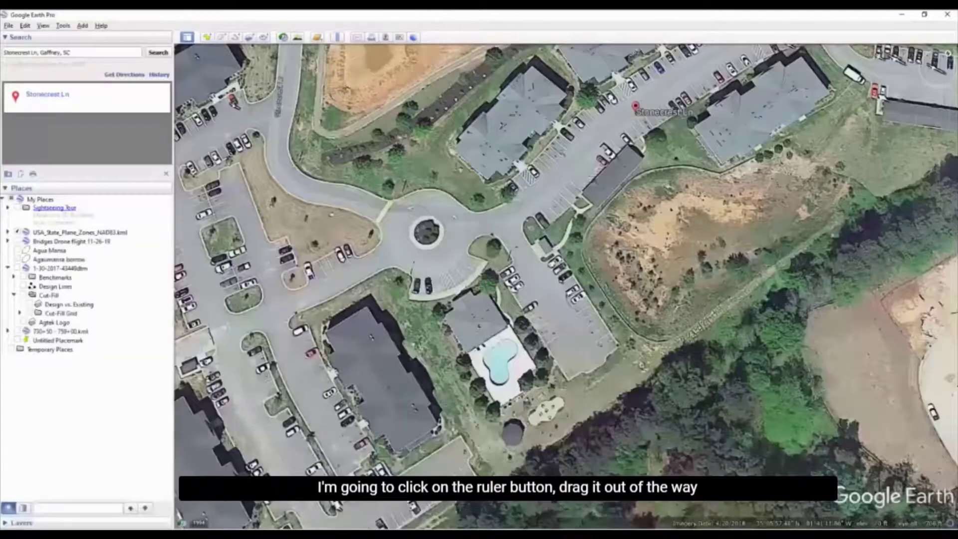
Measure a 157.75 ft ruler line from the mail kiosk corner to the curb corner.
{"action": "left_click", "coordinate": [337, 37]}
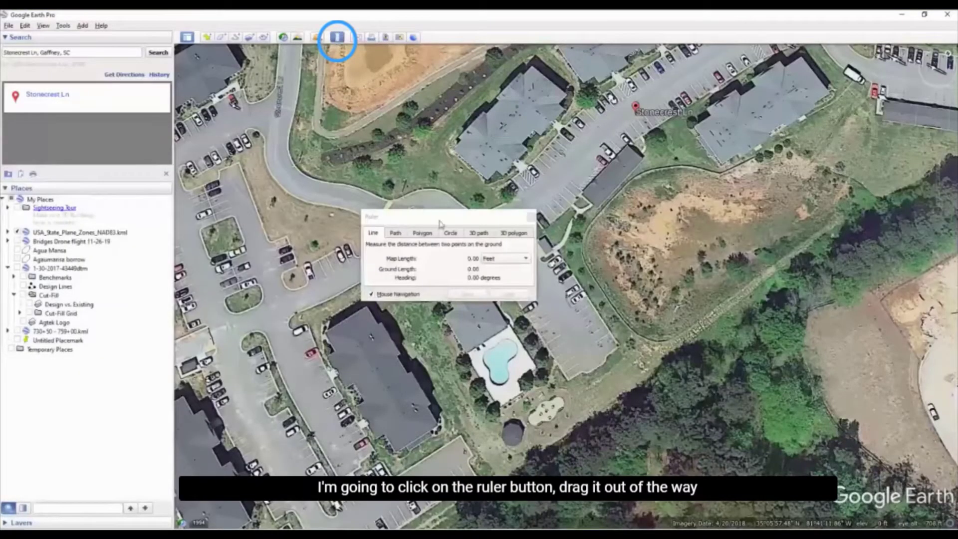
{"action": "left_click_drag", "start_coordinate": [430, 216], "coordinate": [354, 174]}
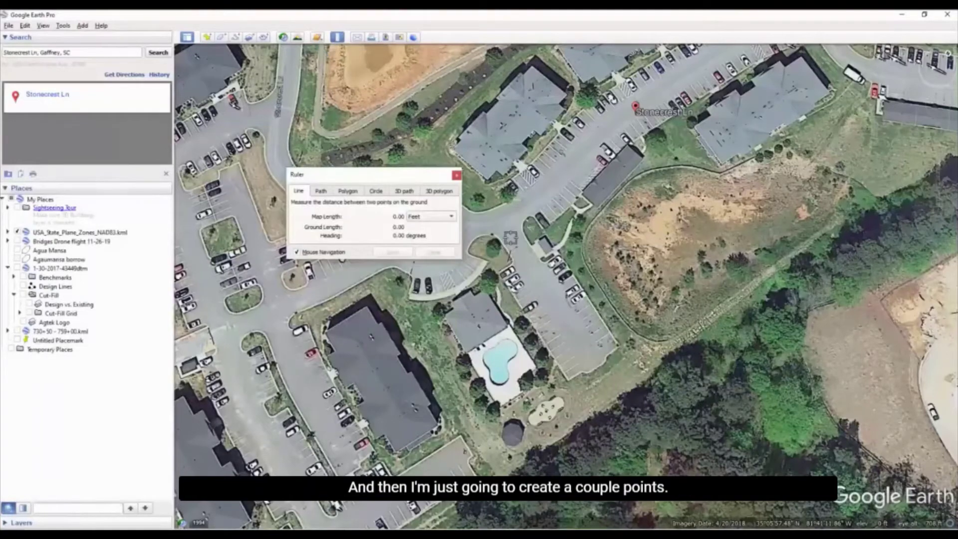
{"action": "scroll", "coordinate": [510, 238], "scroll_direction": "up", "scroll_amount": 1}
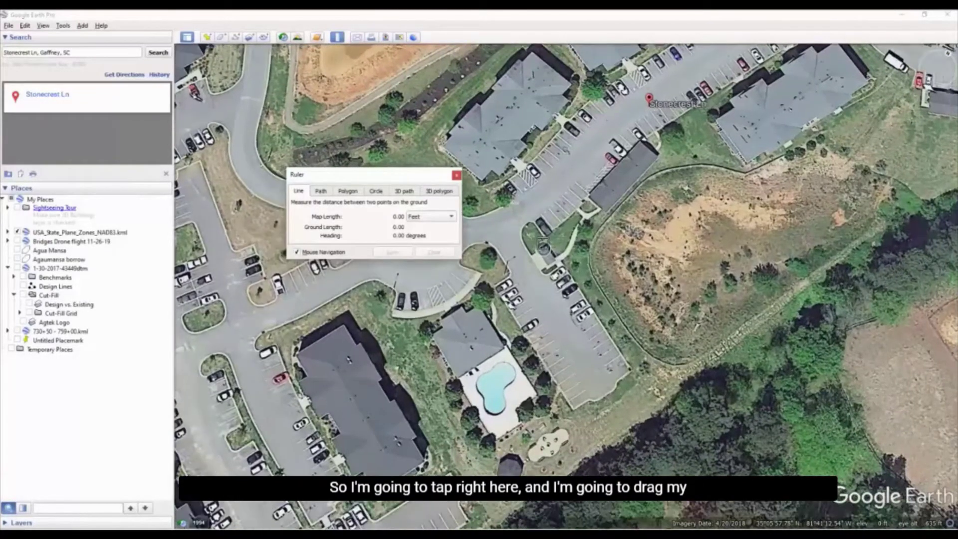
{"action": "left_click", "coordinate": [543, 246]}
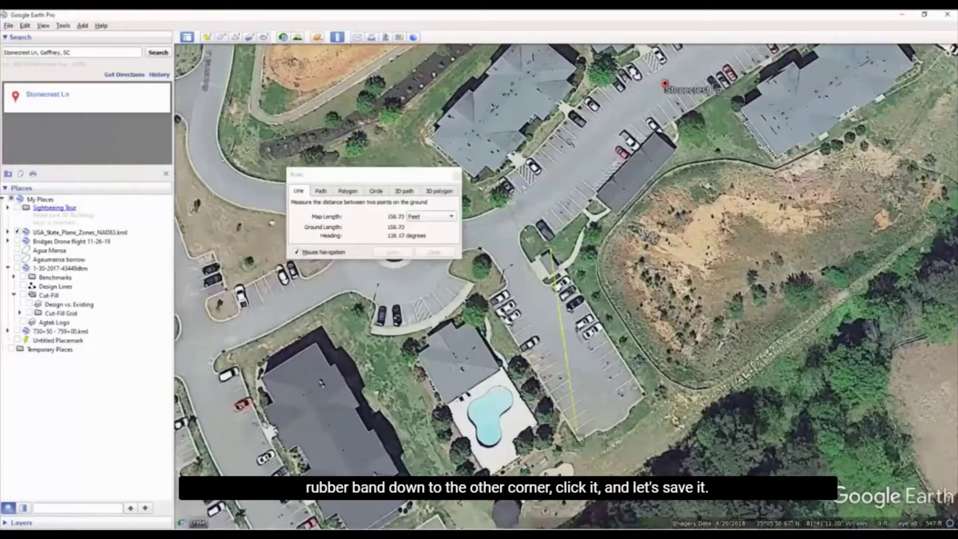
{"action": "left_click", "coordinate": [579, 448]}
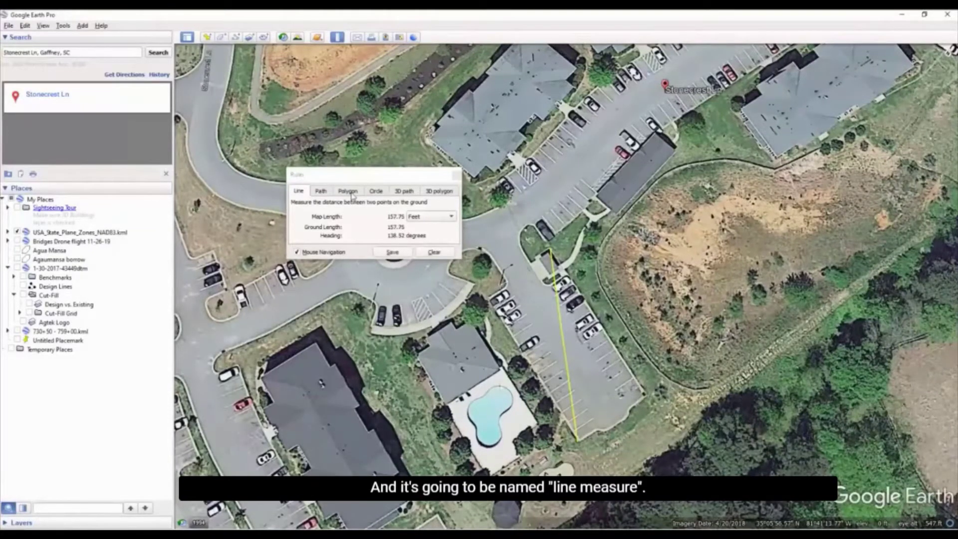
Save the ruler line as path Line Measure, export it as Line Measure.kmz to the Stonecrest folder, and close Google Earth.
{"action": "left_click", "coordinate": [392, 252]}
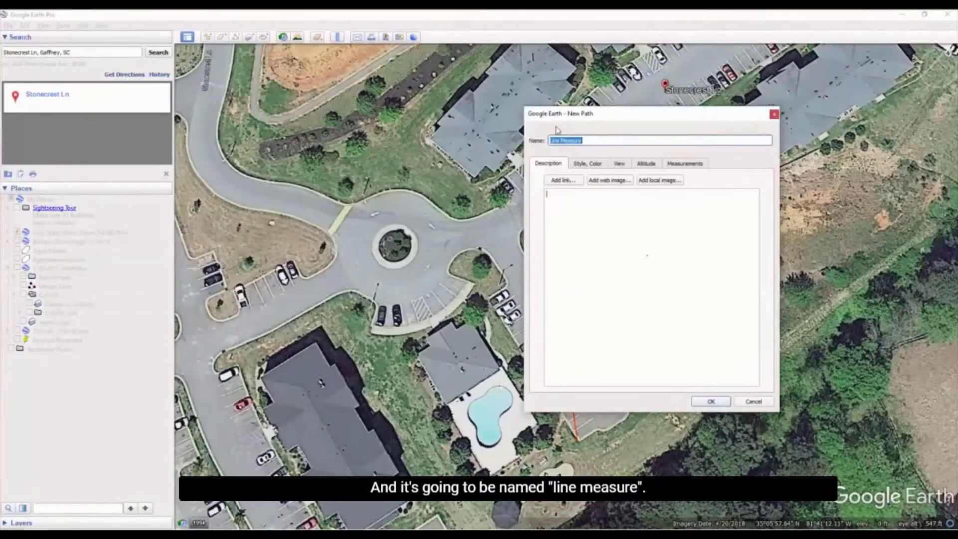
{"action": "left_click", "coordinate": [712, 402]}
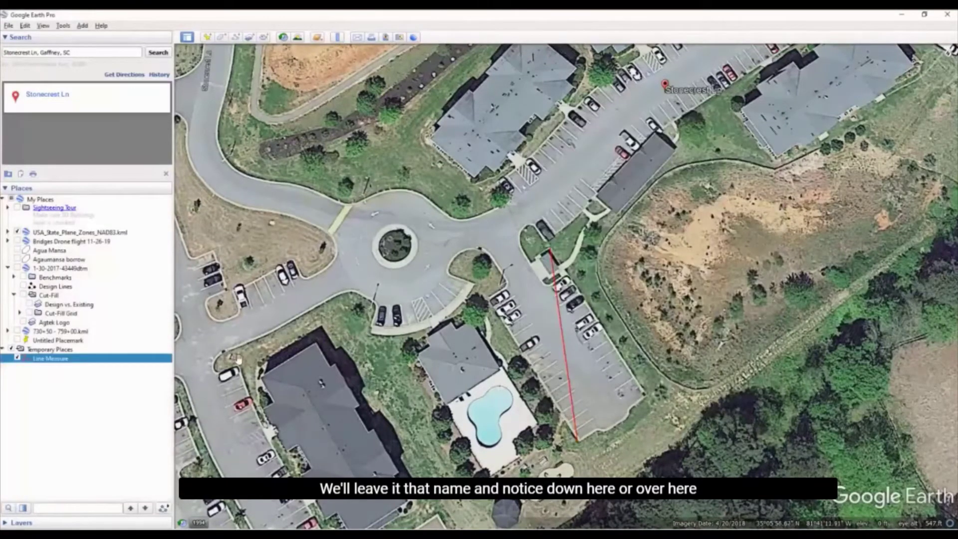
{"action": "right_click", "coordinate": [75, 359]}
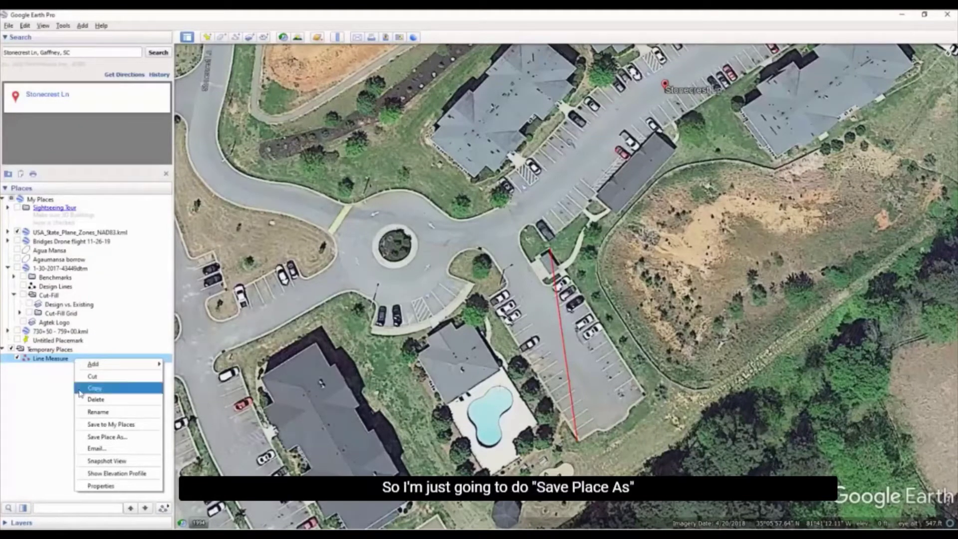
{"action": "left_click", "coordinate": [107, 437]}
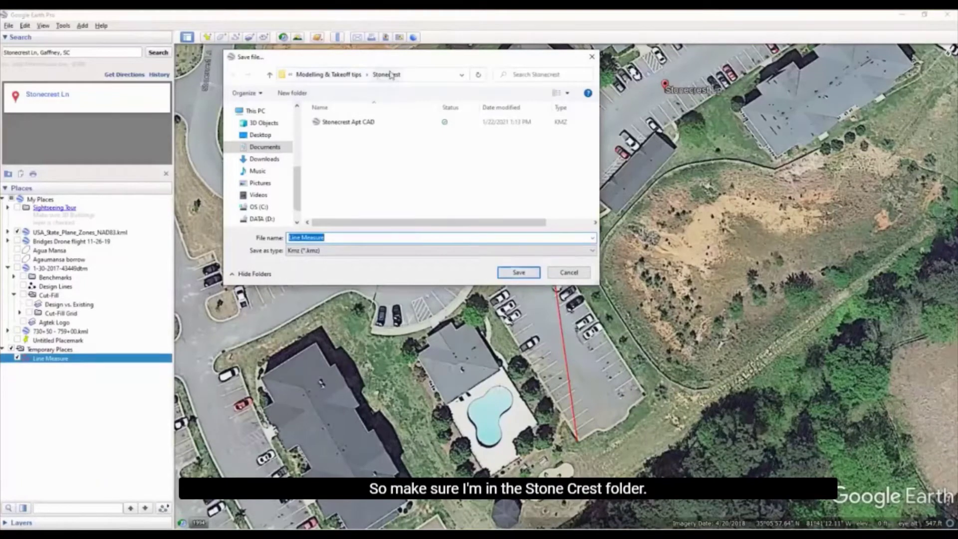
{"action": "left_click", "coordinate": [519, 273]}
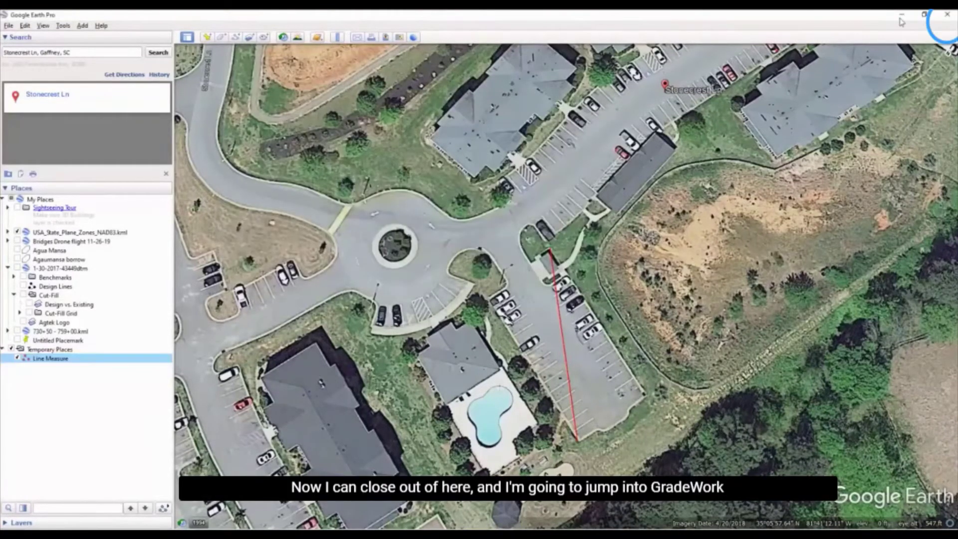
{"action": "left_click", "coordinate": [949, 16]}
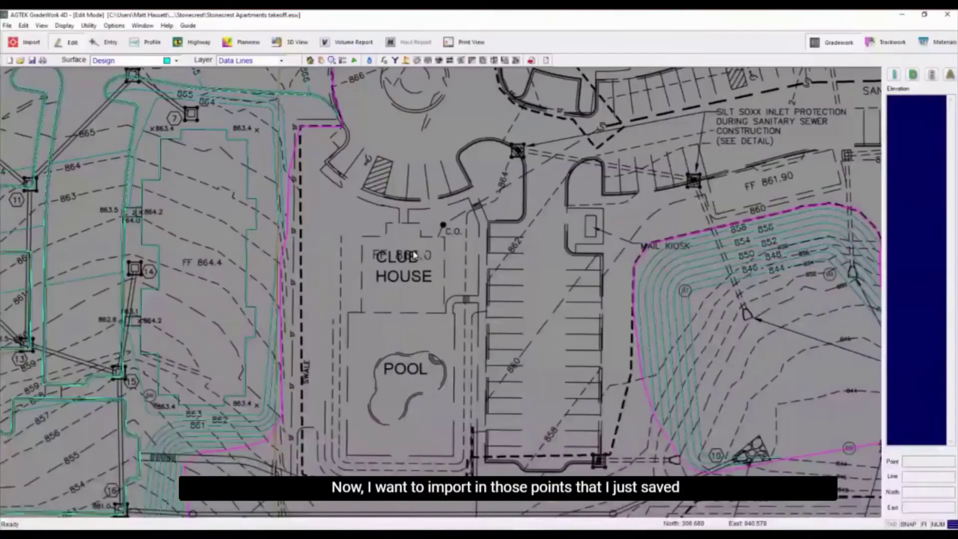
{"action": "right_click", "coordinate": [414, 255]}
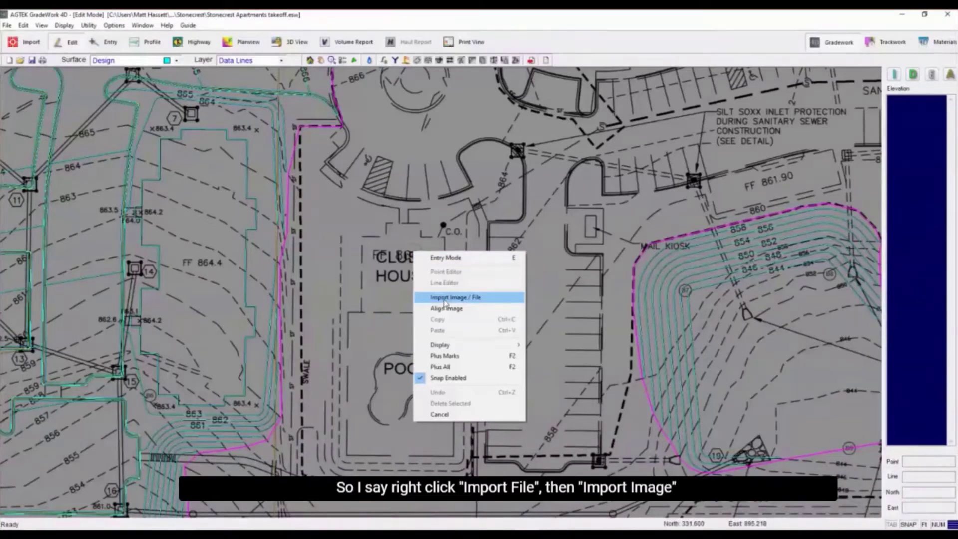
Import the Line Measure file from the Stonecrest folder into the takeoff.
{"action": "left_click", "coordinate": [445, 299]}
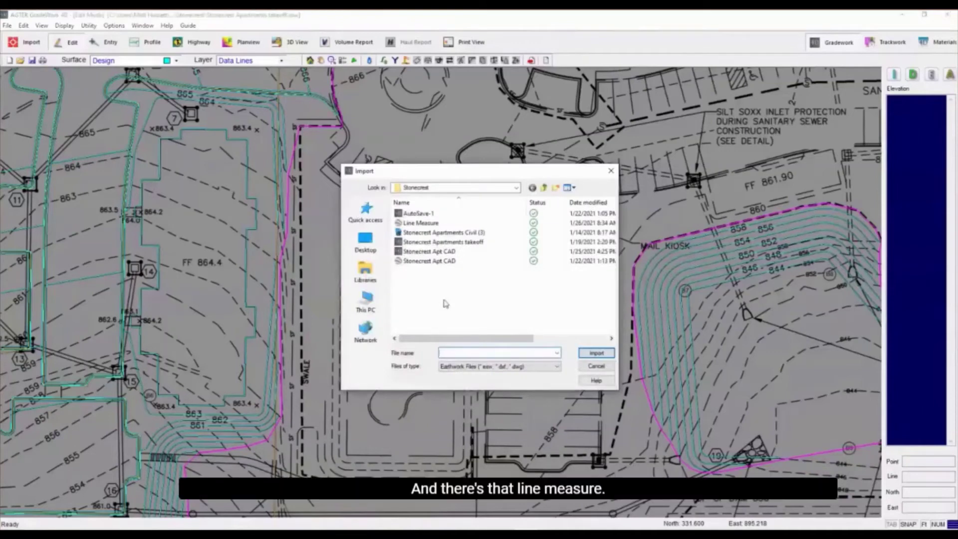
{"action": "left_click", "coordinate": [421, 223]}
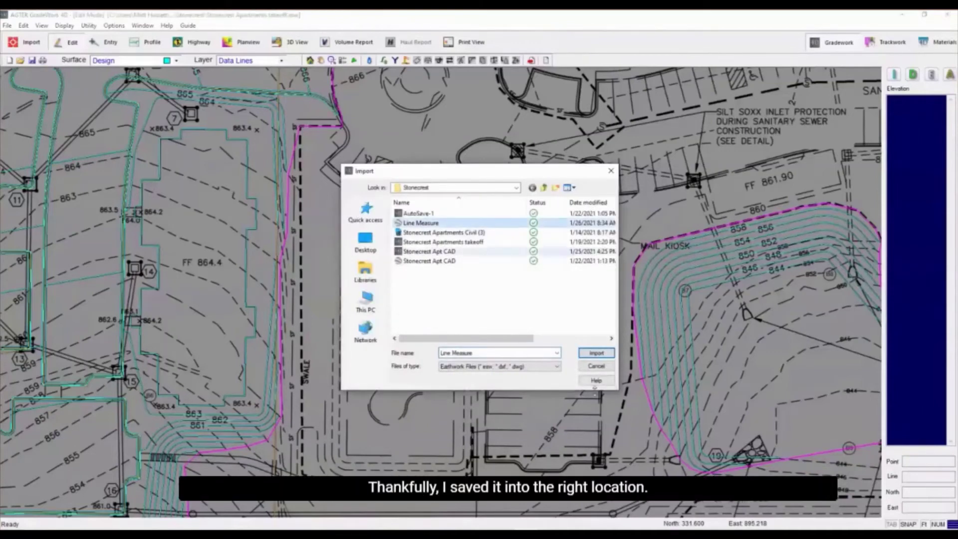
{"action": "left_click", "coordinate": [596, 353]}
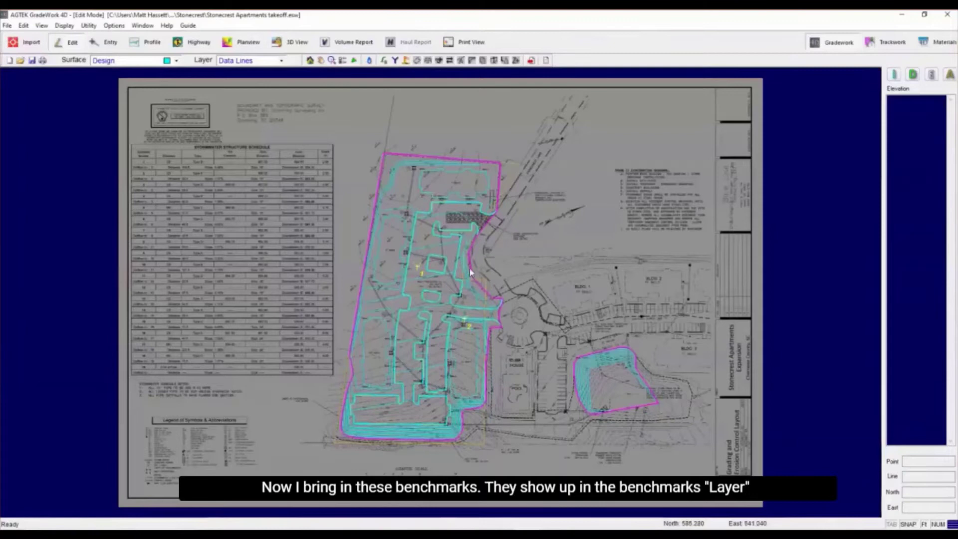
Switch to the Benchmarks layer and select a misplaced benchmark.
{"action": "left_click", "coordinate": [280, 61]}
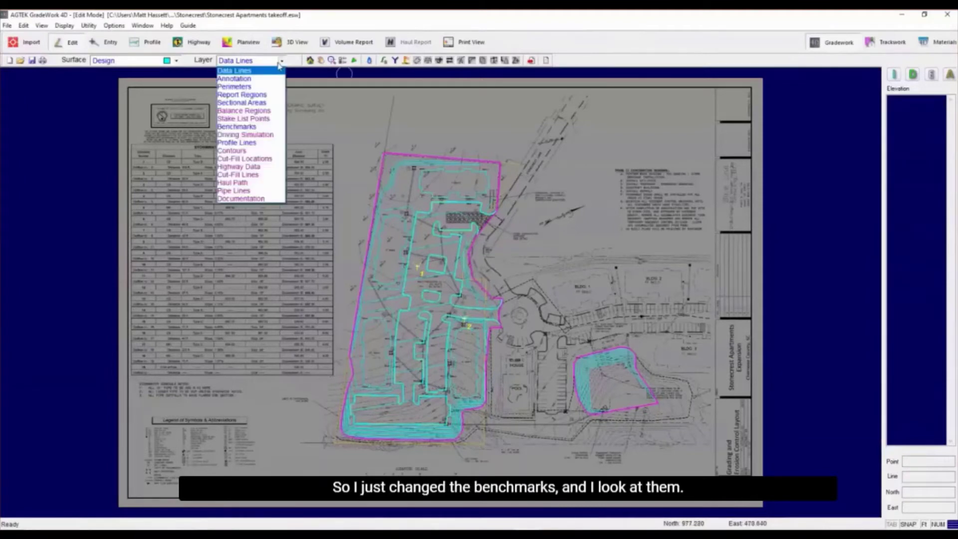
{"action": "left_click", "coordinate": [250, 128]}
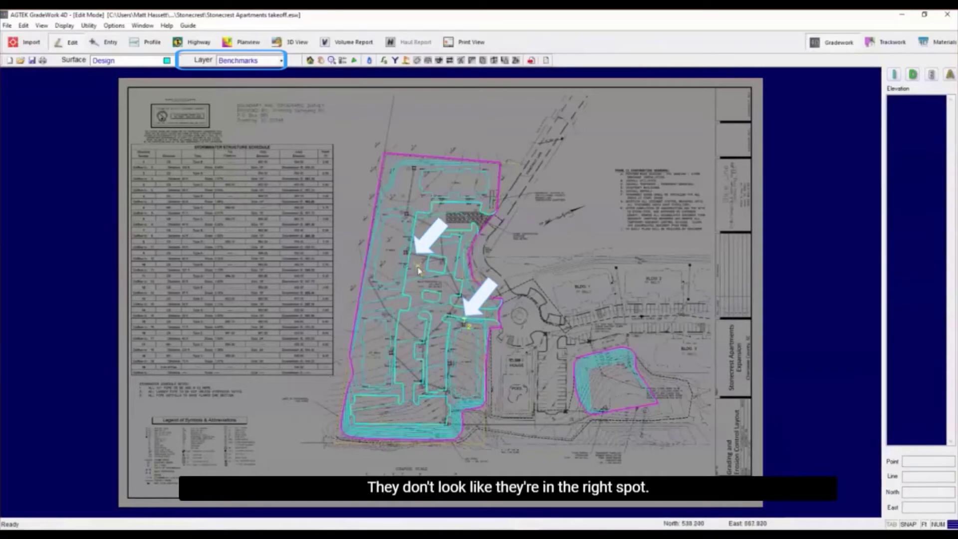
{"action": "scroll", "coordinate": [360, 259], "scroll_direction": "up", "scroll_amount": 10}
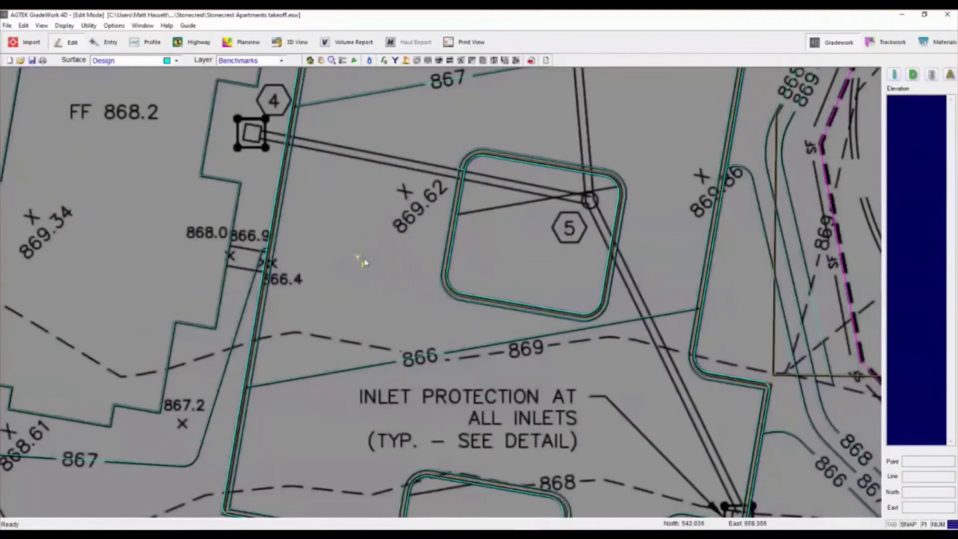
{"action": "left_click", "coordinate": [358, 260]}
{"action": "scroll", "coordinate": [357, 260], "scroll_direction": "down", "scroll_amount": 10}
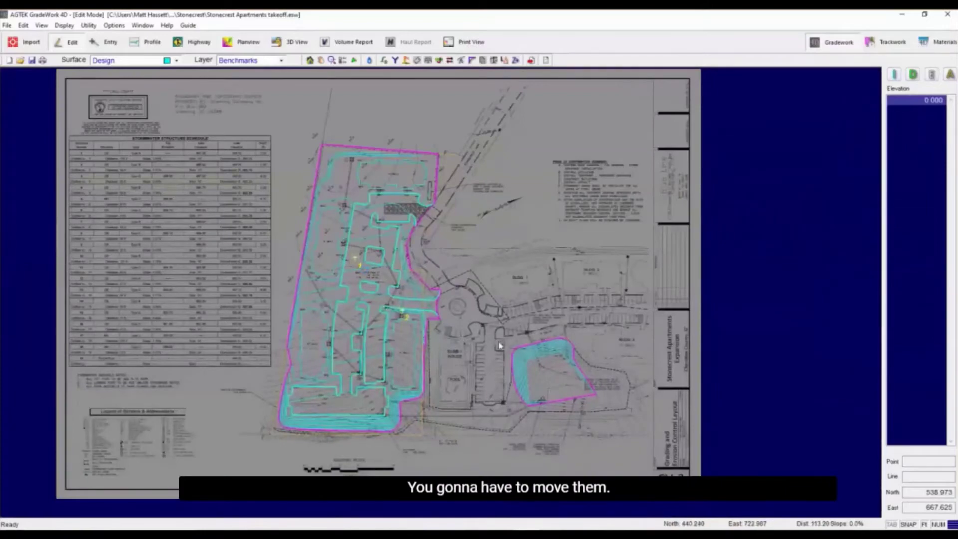
{"action": "scroll", "coordinate": [461, 339], "scroll_direction": "up", "scroll_amount": 5}
{"action": "scroll", "coordinate": [400, 283], "scroll_direction": "down", "scroll_amount": 7}
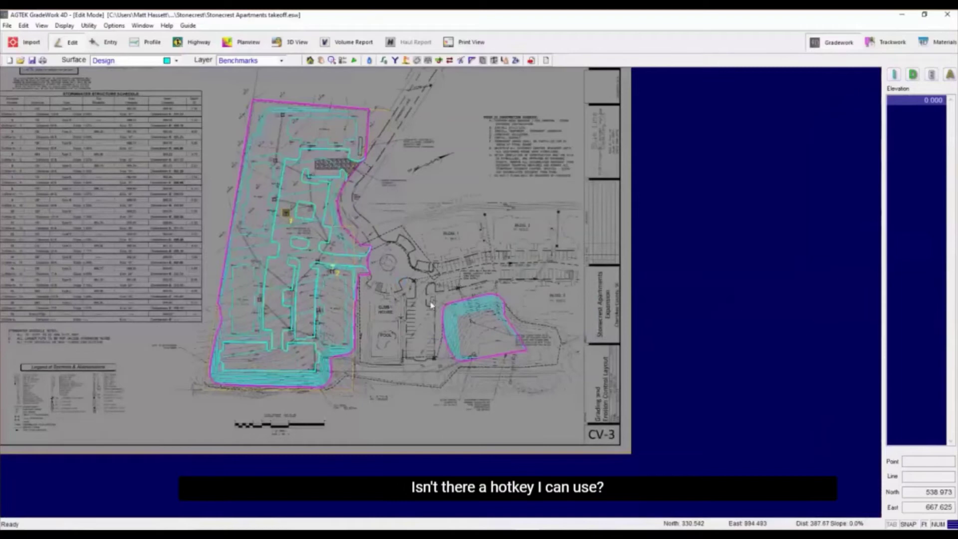
{"action": "scroll", "coordinate": [432, 305], "scroll_direction": "up", "scroll_amount": 5}
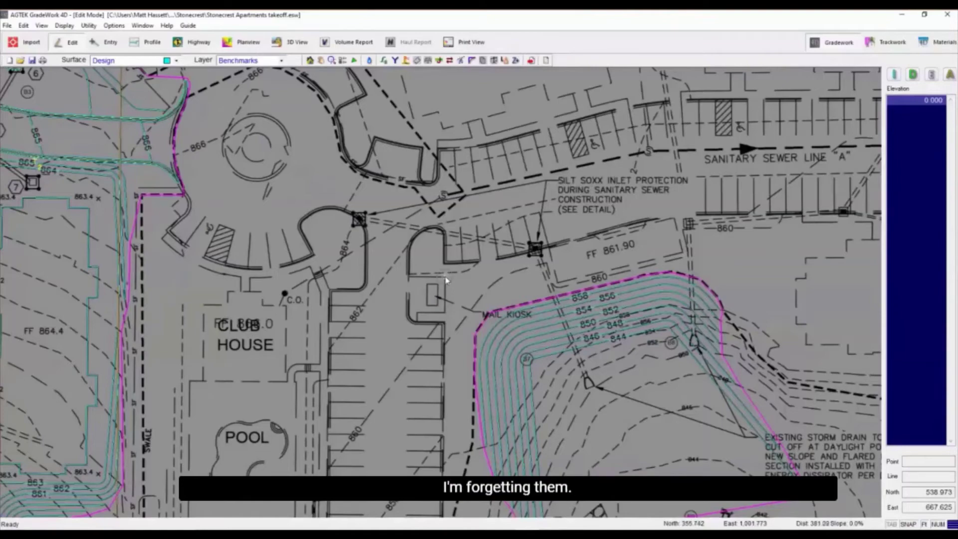
{"action": "scroll", "coordinate": [278, 210], "scroll_direction": "down", "scroll_amount": 5}
{"action": "scroll", "coordinate": [278, 209], "scroll_direction": "up", "scroll_amount": 5}
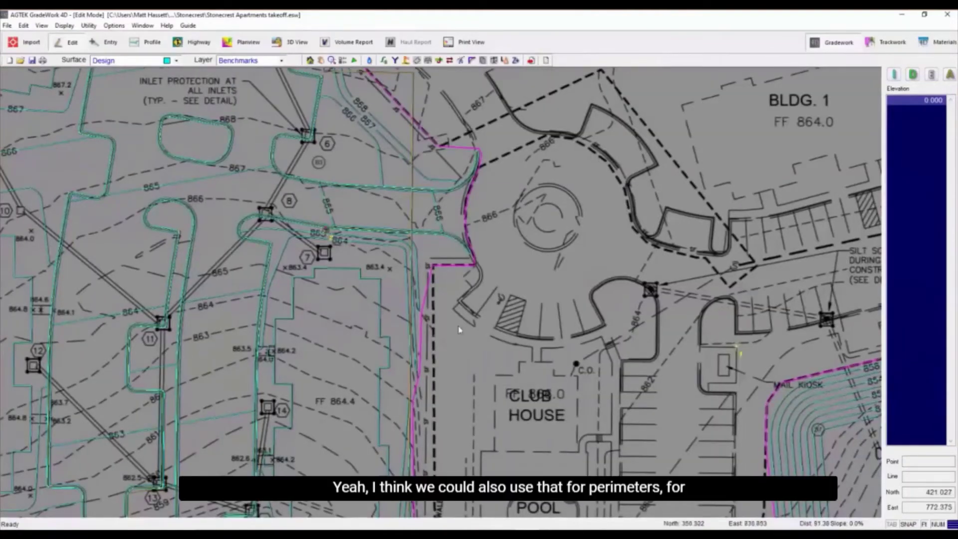
Move the benchmark onto its correct point near the pool parking lot with F7.
{"action": "middle_click_drag", "start_coordinate": [459, 330], "coordinate": [440, 293]}
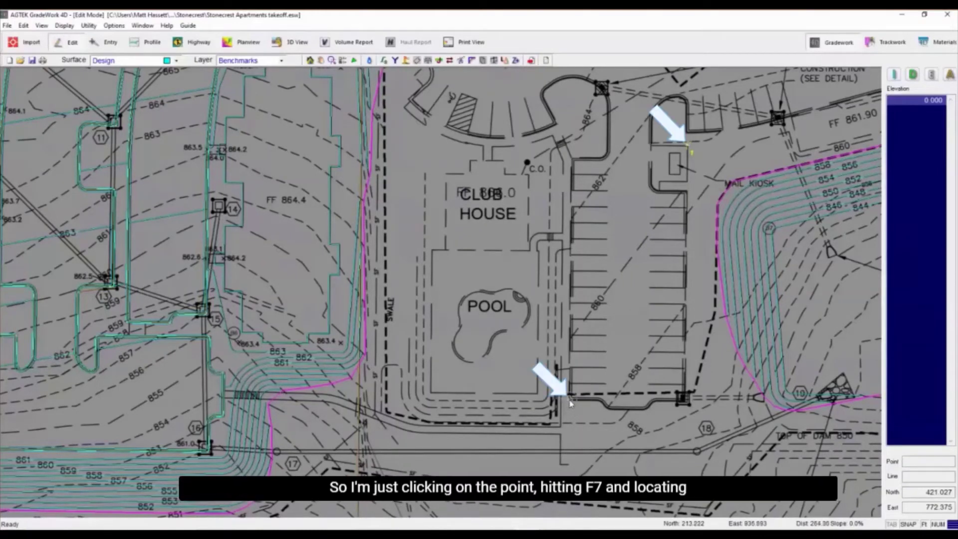
{"action": "left_click", "coordinate": [570, 404]}
{"action": "key", "text": "F7"}
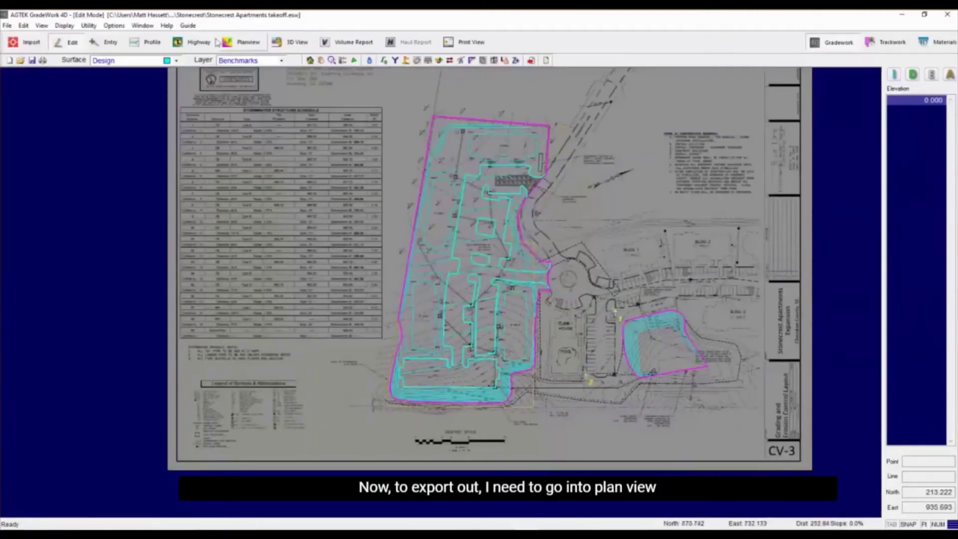
Export the Planview cut-fill map as a KMZ under the takeoff's name, excluding Subgrade Sectional Areas.
{"action": "left_click", "coordinate": [244, 41]}
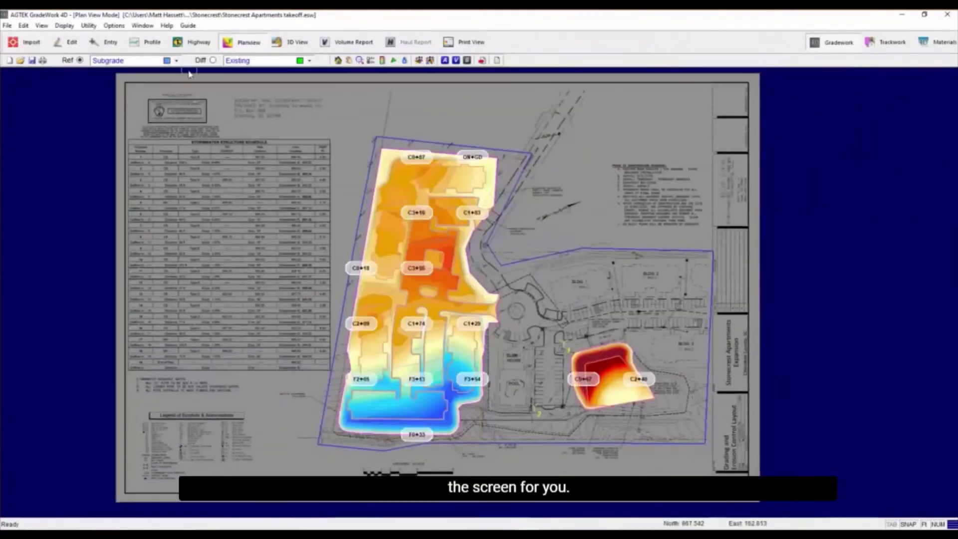
{"action": "left_click", "coordinate": [7, 25]}
{"action": "mouse_move", "coordinate": [57, 128]}
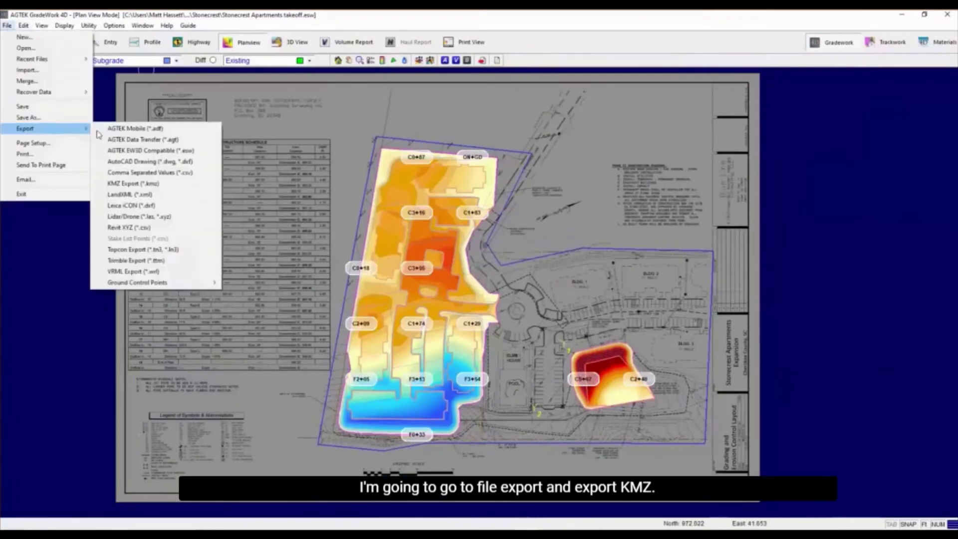
{"action": "left_click", "coordinate": [135, 184]}
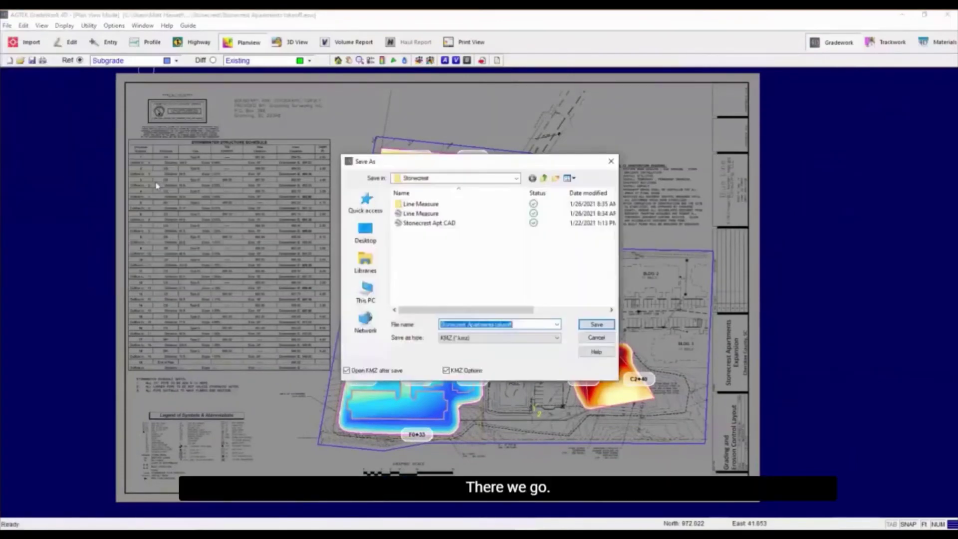
{"action": "left_click", "coordinate": [592, 326]}
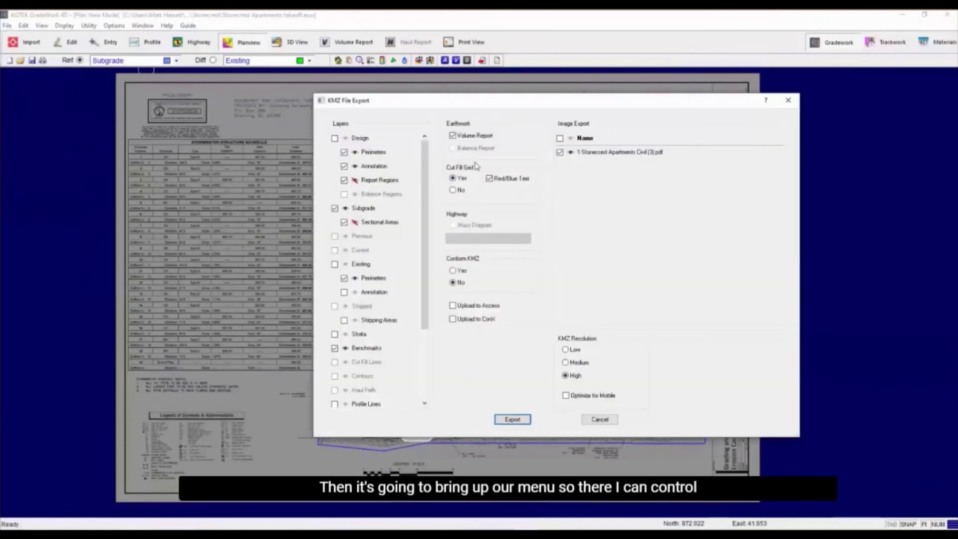
{"action": "left_click", "coordinate": [344, 222]}
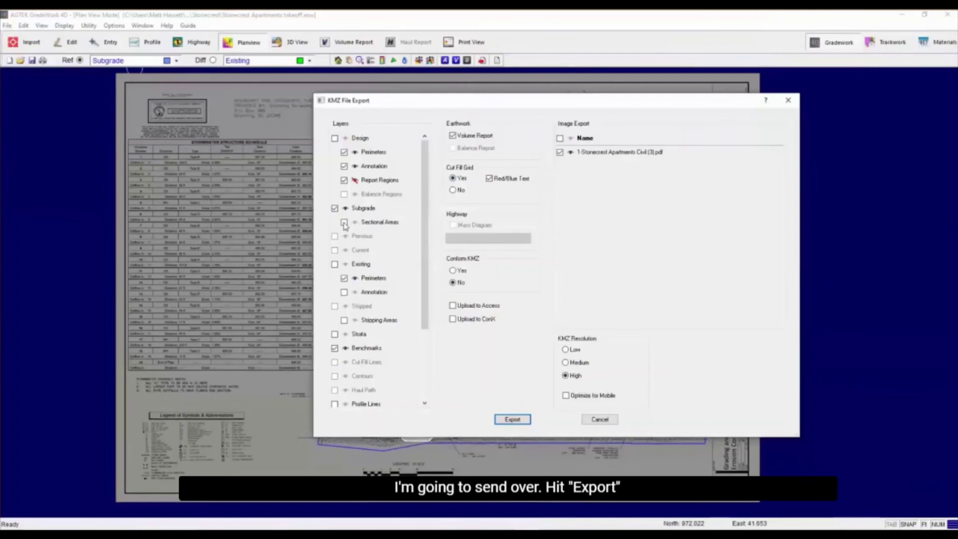
{"action": "left_click", "coordinate": [514, 420]}
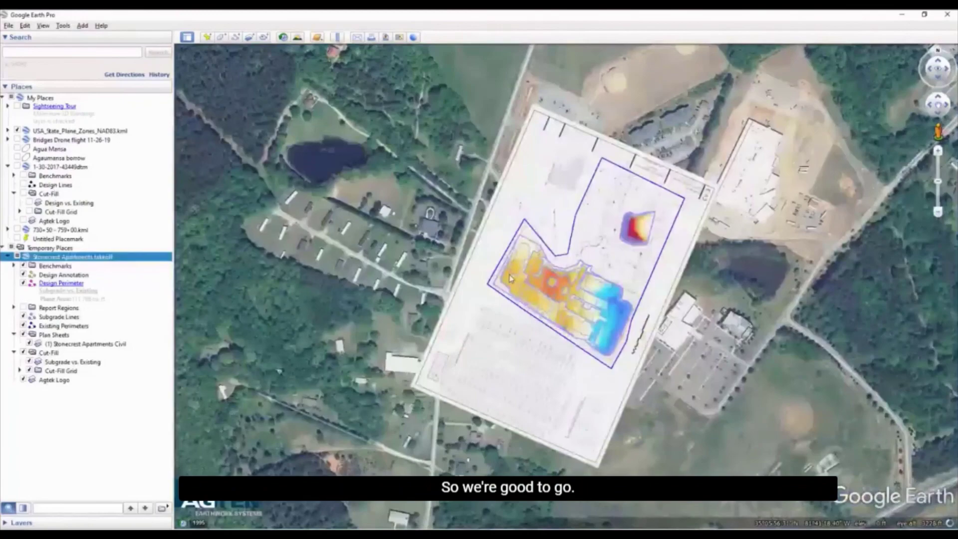
Zoom in on the Google Earth overlay to view the Benchmark 1 and Benchmark 2 labels.
{"action": "scroll", "coordinate": [510, 279], "scroll_direction": "up", "scroll_amount": 1}
{"action": "scroll", "coordinate": [510, 278], "scroll_direction": "up", "scroll_amount": 2}
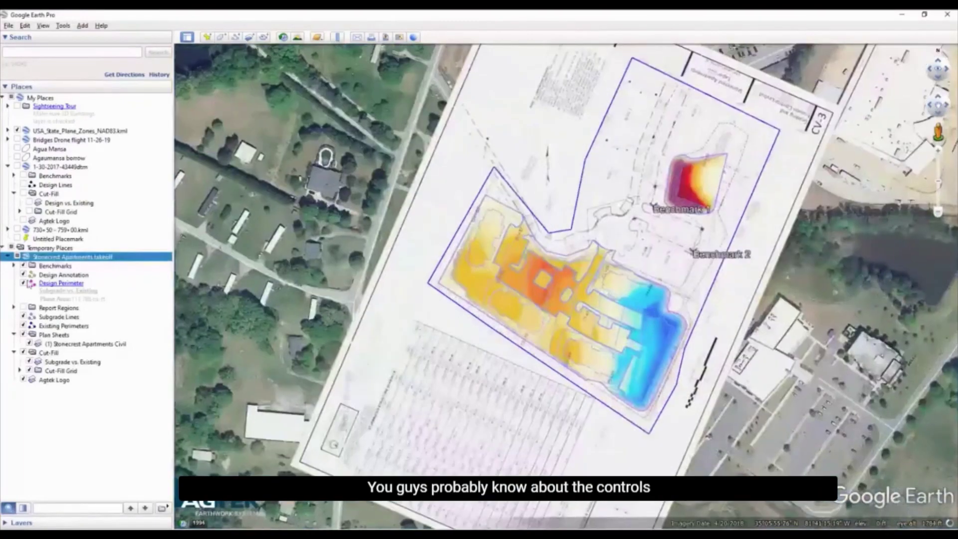